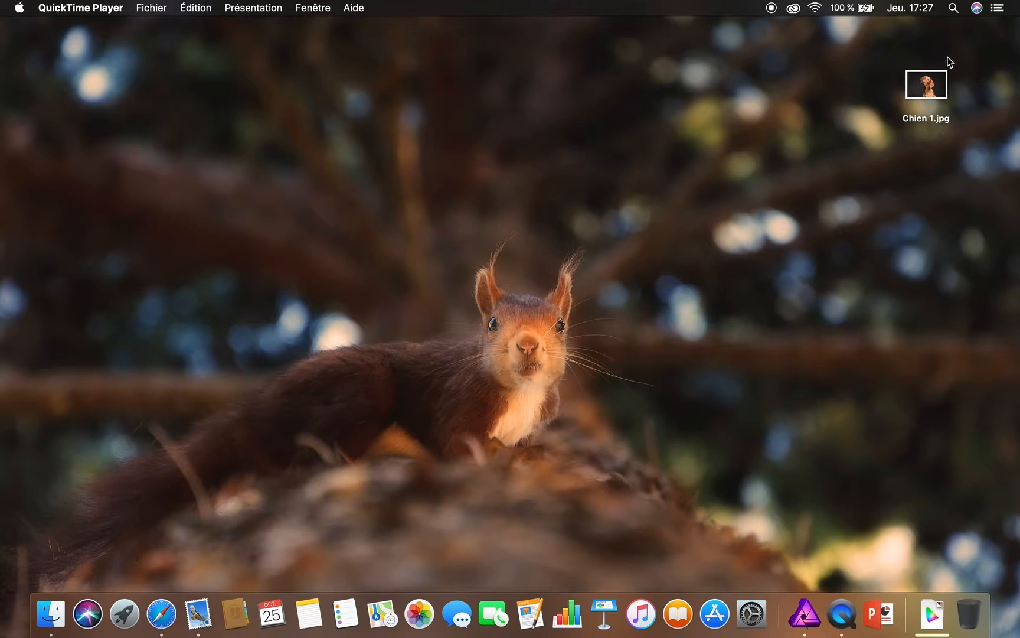
- Open the desktop image Chien 1.jpg in Affinity Photo
left_click(930, 83)
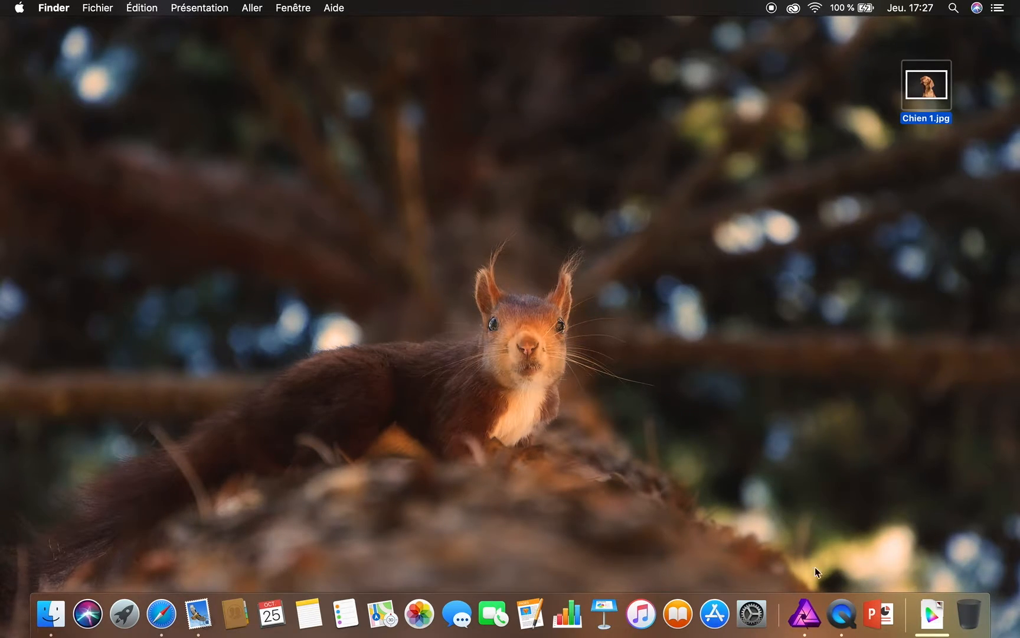
left_click(805, 614)
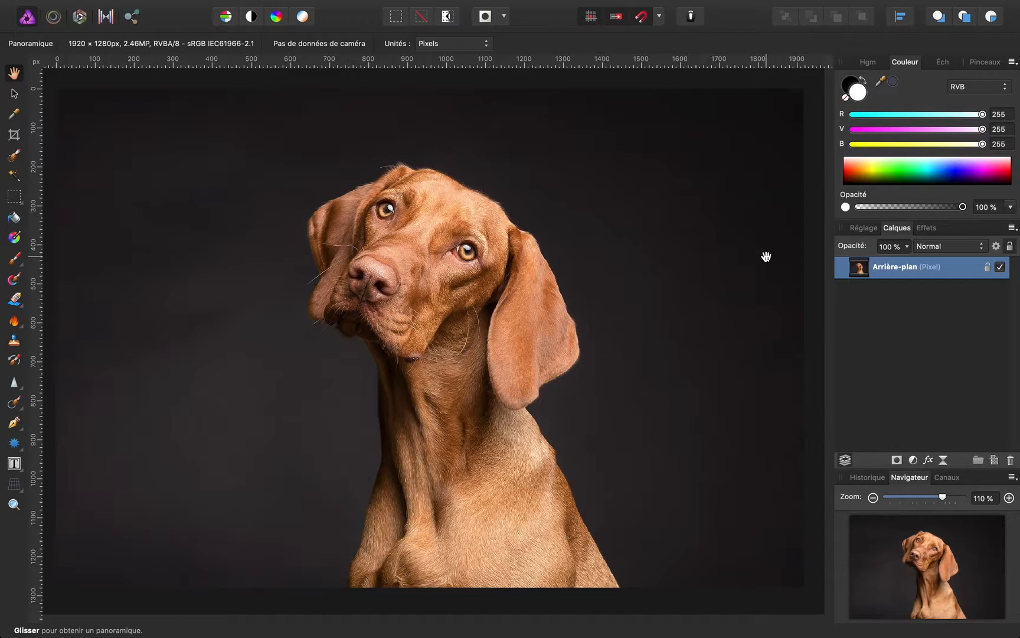
- Add a fill layer above the dog photo and set its colour to green, RGB 69, 255, 167
mouse_move(334, 5)
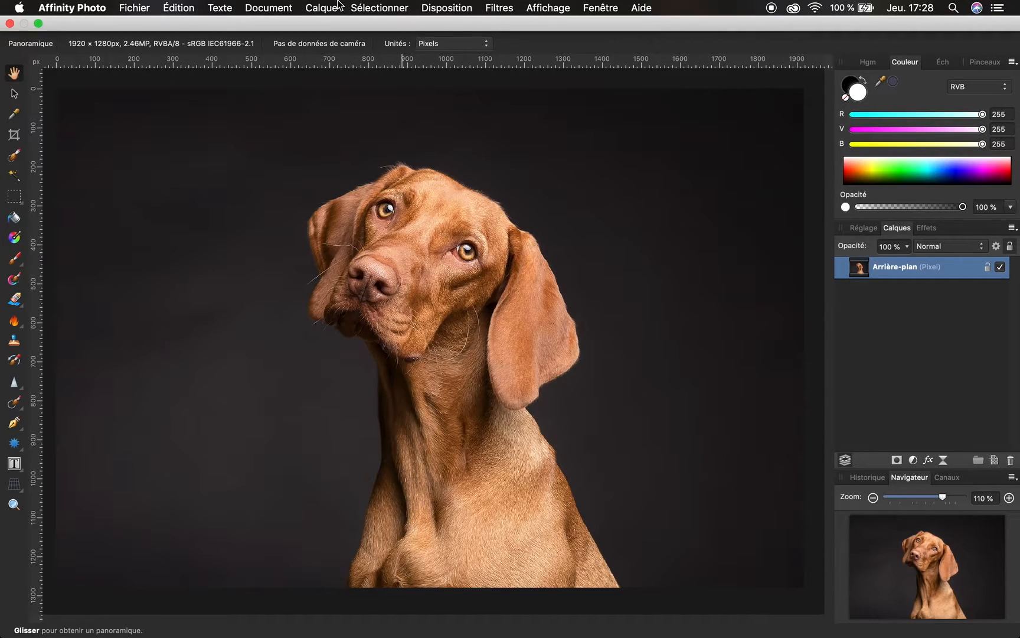
left_click(322, 7)
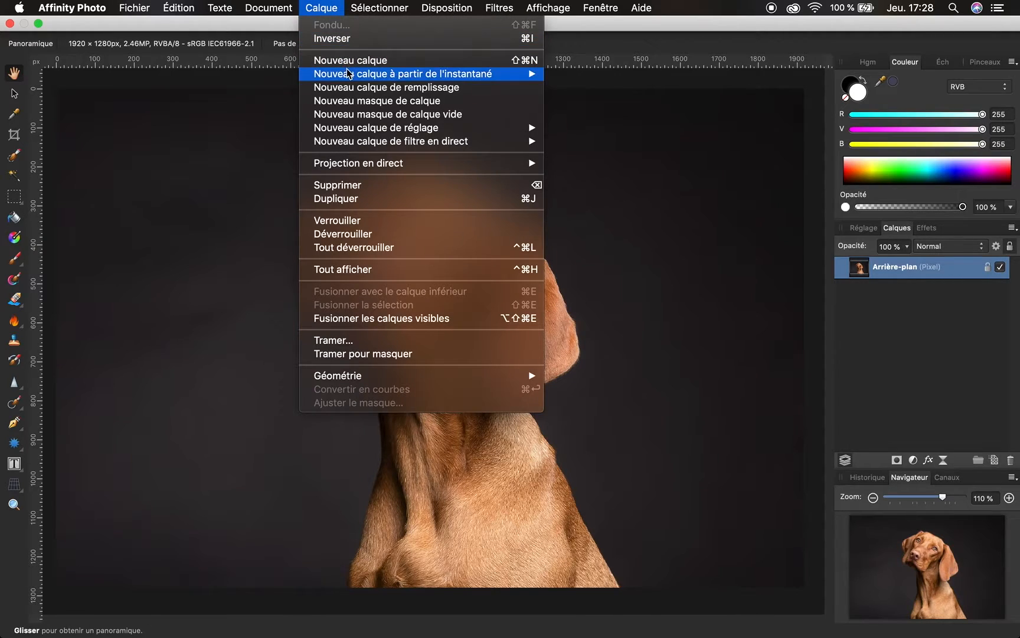
left_click(363, 88)
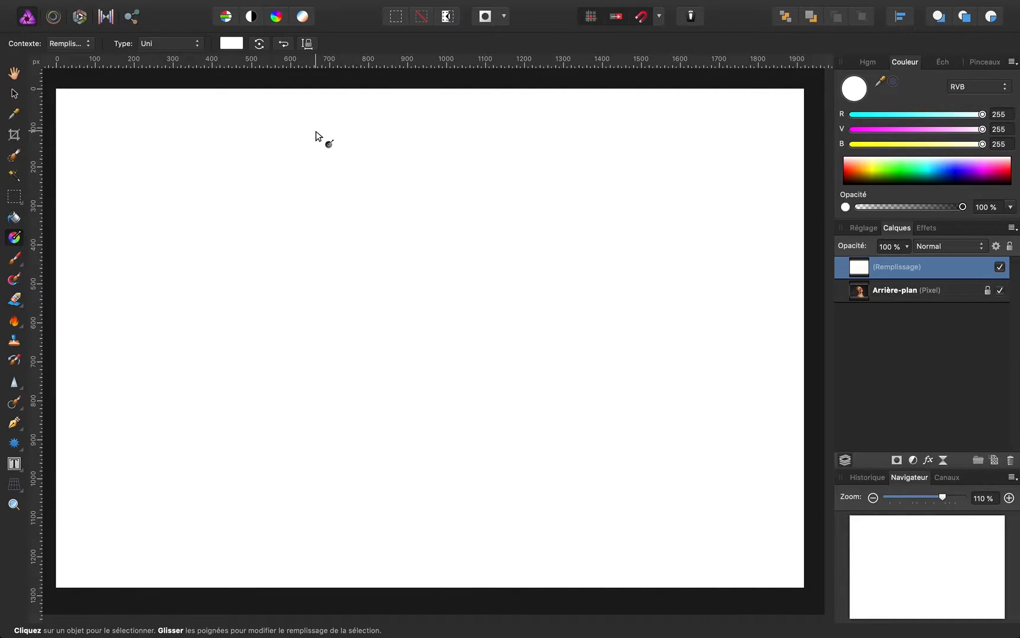
left_click(232, 44)
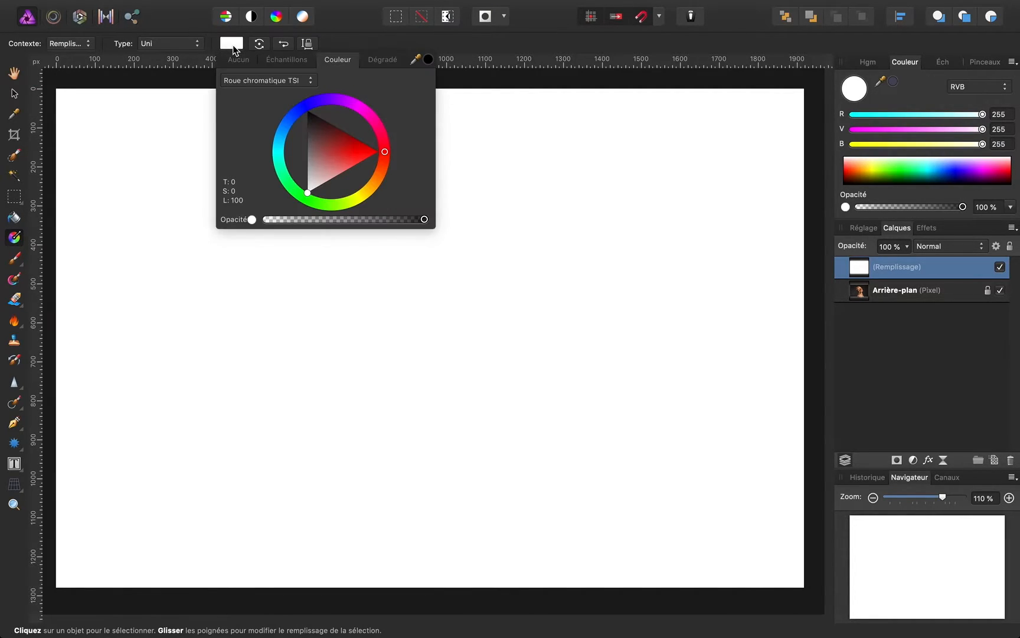
left_click_drag(315, 101, 241, 61)
mouse_move(908, 170)
left_mouse_down()
mouse_move(927, 169)
mouse_move(913, 167)
left_mouse_up()
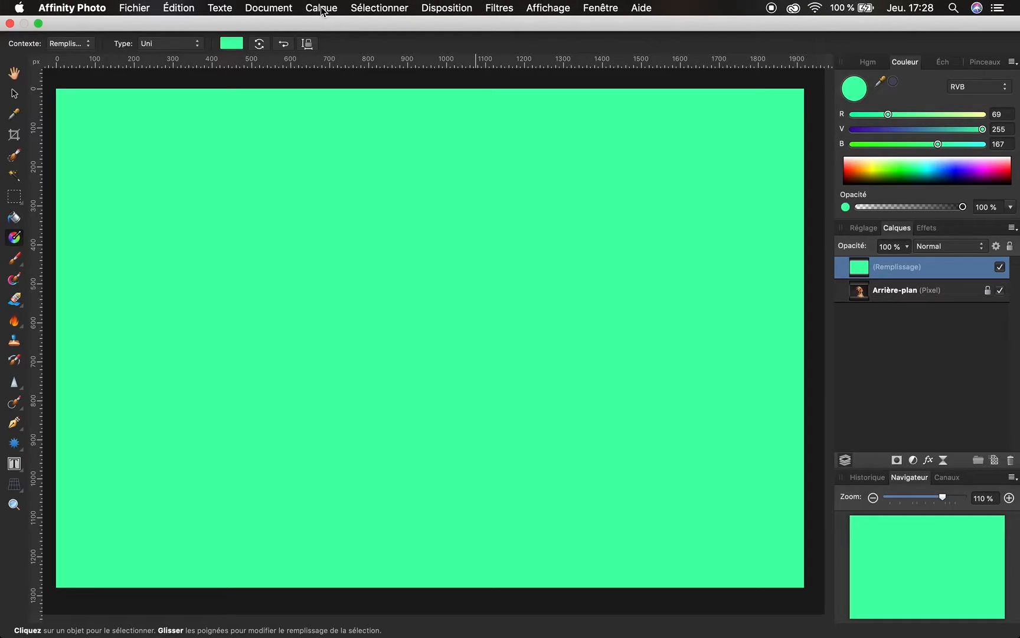
- Invert the fill layer to hide its green, and set the Paint Brush colour to white
left_click(321, 8)
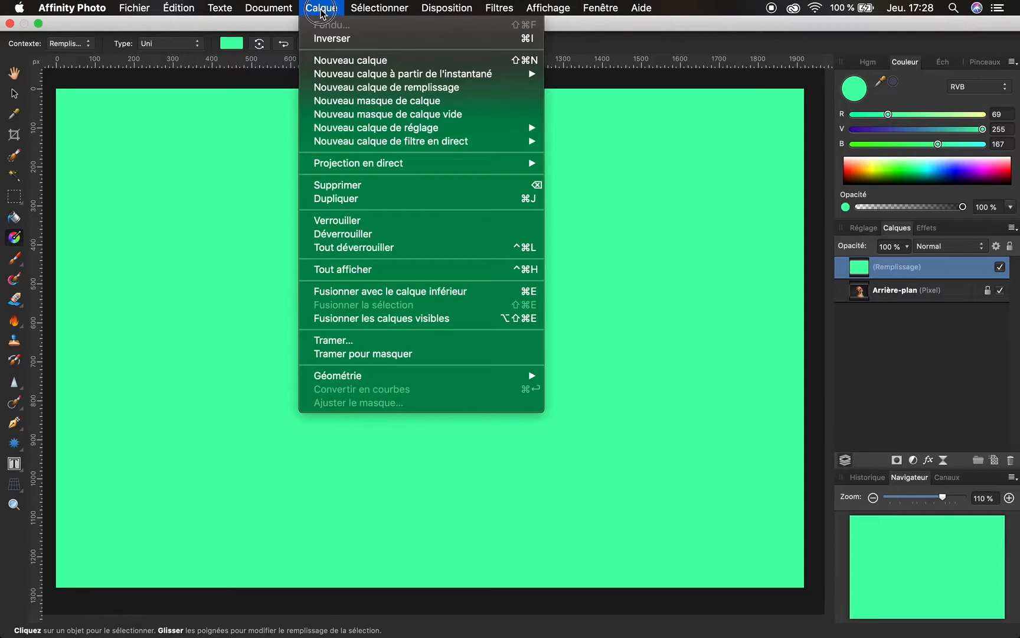
left_click(328, 40)
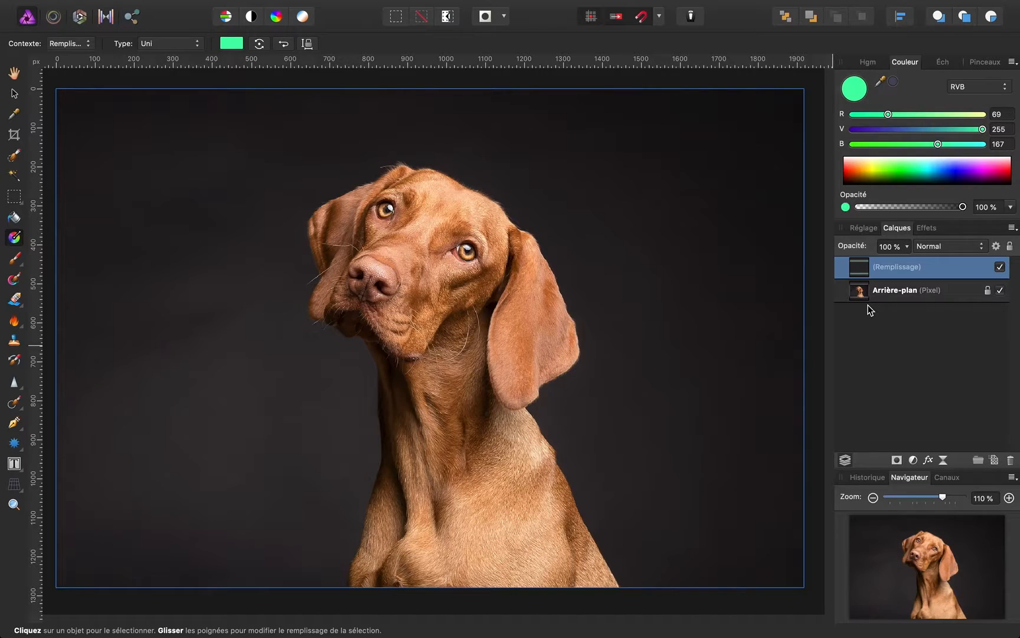
left_click(16, 259)
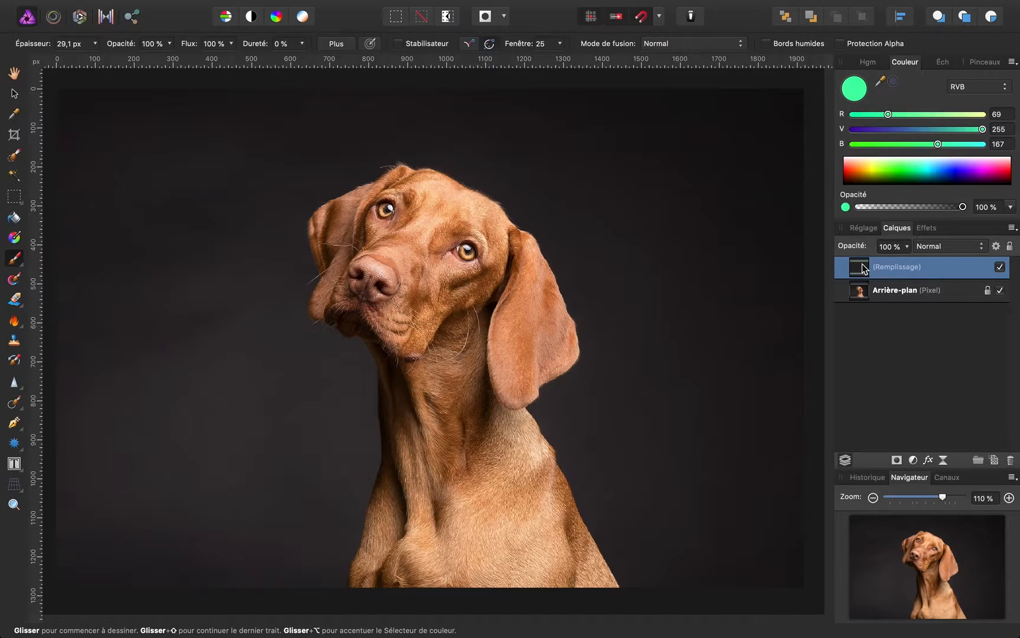
left_click_drag(908, 171, 904, 152)
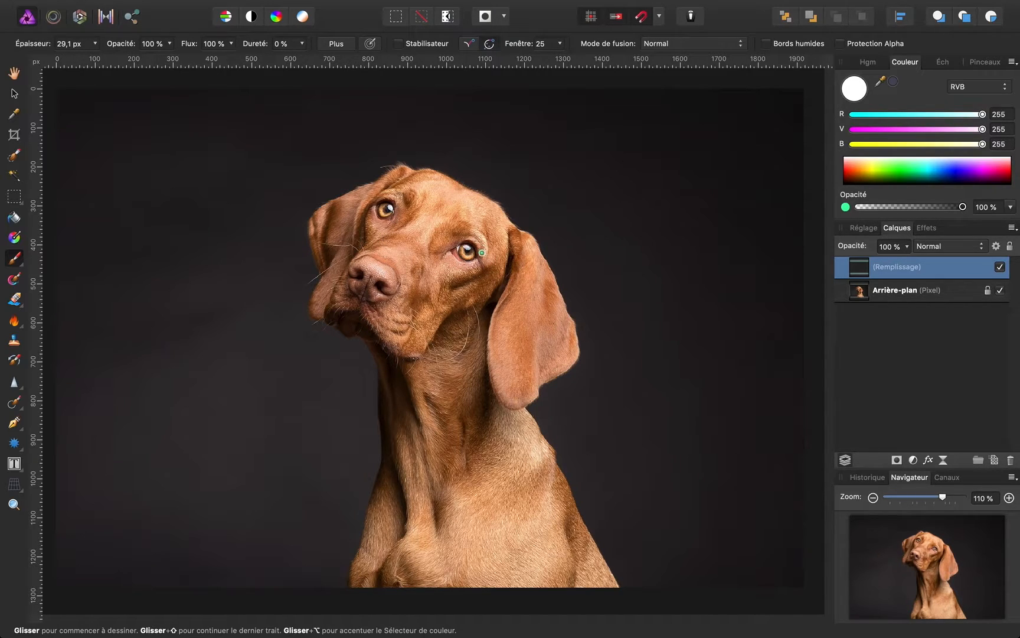
- Paint white on the fill layer over the whole iris and pupil of the dog's eye on the photo's right side
scroll(488, 254, "up", 10)
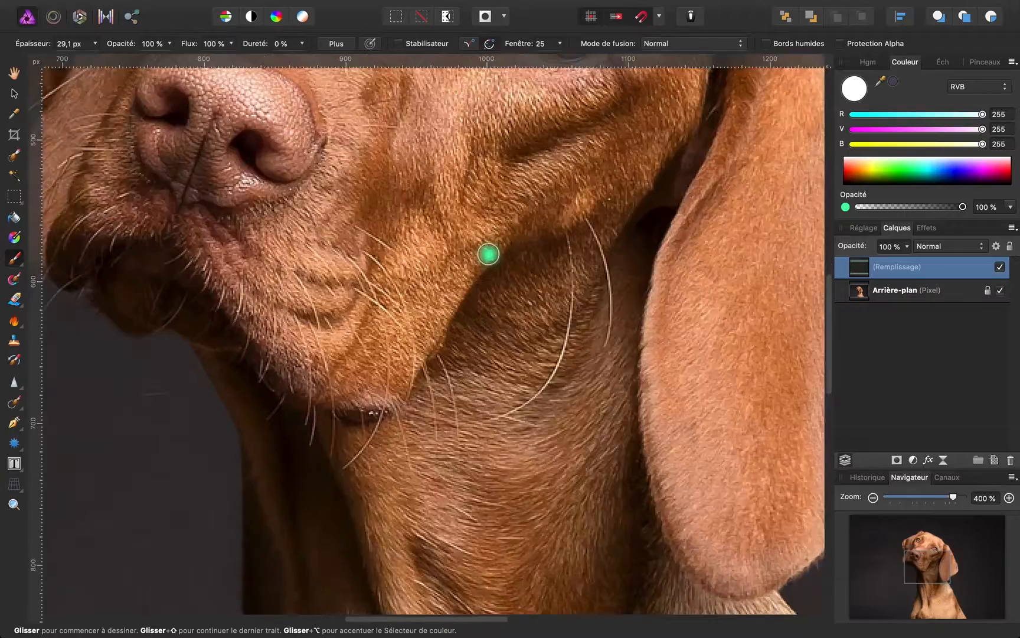
scroll(488, 254, "up", 15)
scroll(488, 254, "right", 8)
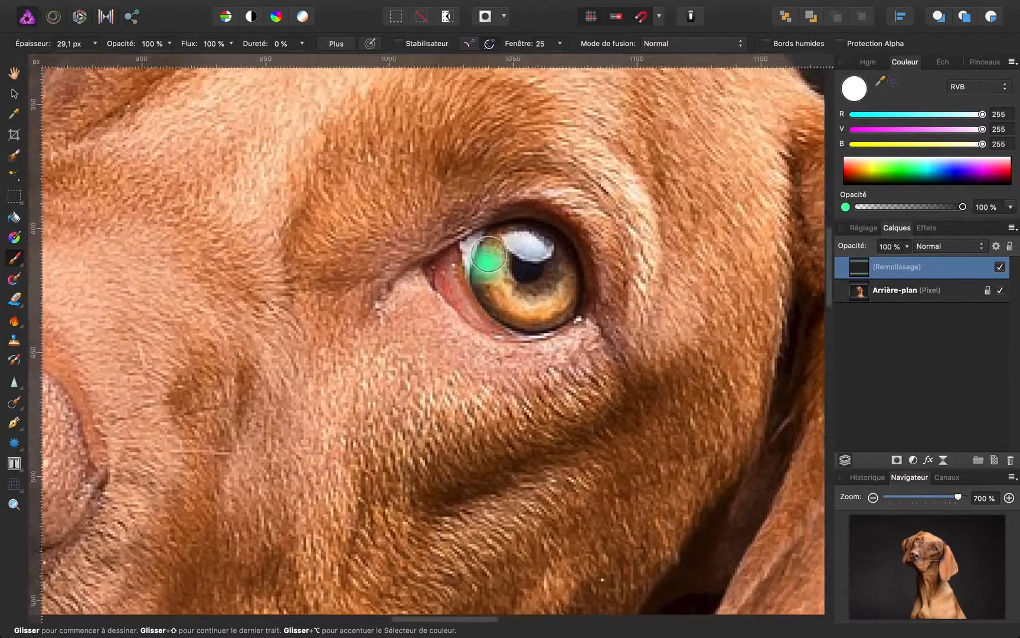
scroll(439, 303, "down", 3)
scroll(439, 303, "right", 3)
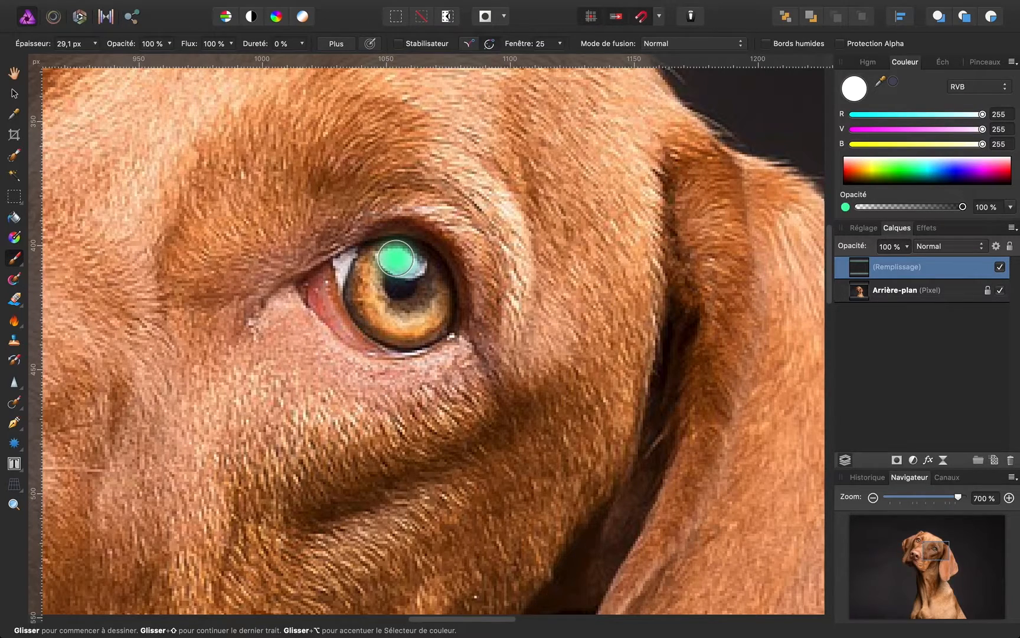
mouse_move(401, 259)
left_mouse_down()
mouse_move(383, 258)
mouse_move(373, 274)
left_mouse_up()
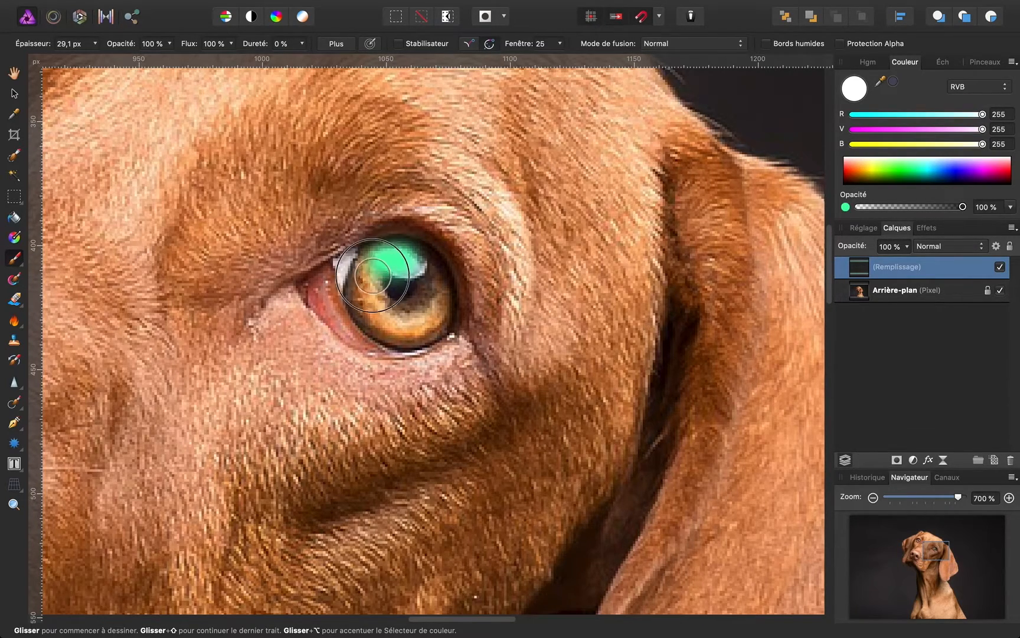
mouse_move(395, 322)
left_mouse_down()
mouse_move(405, 286)
mouse_move(410, 319)
mouse_move(432, 314)
mouse_move(425, 283)
left_mouse_up()
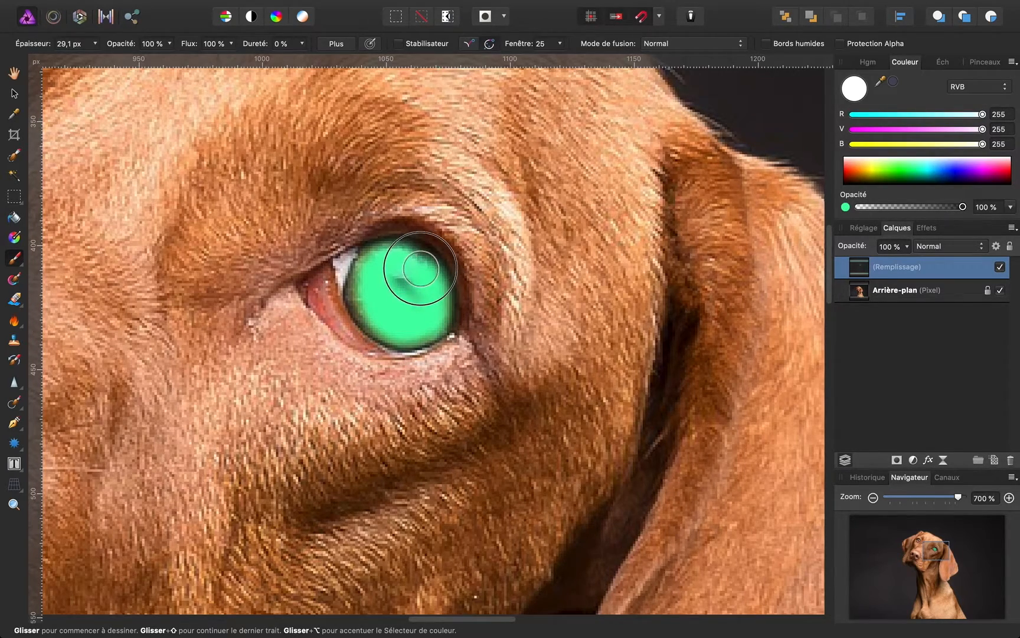
mouse_move(401, 276)
left_mouse_down()
mouse_move(365, 291)
mouse_move(375, 312)
mouse_move(395, 324)
mouse_move(432, 311)
mouse_move(422, 270)
mouse_move(404, 261)
mouse_move(378, 261)
mouse_move(375, 317)
left_mouse_up()
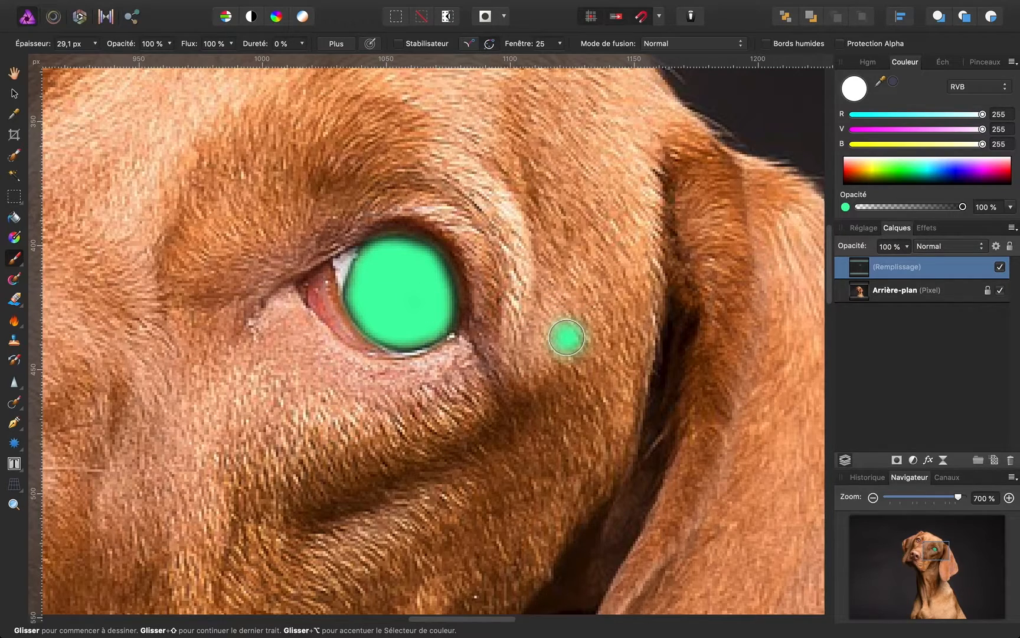
left_click_drag(435, 312, 432, 310)
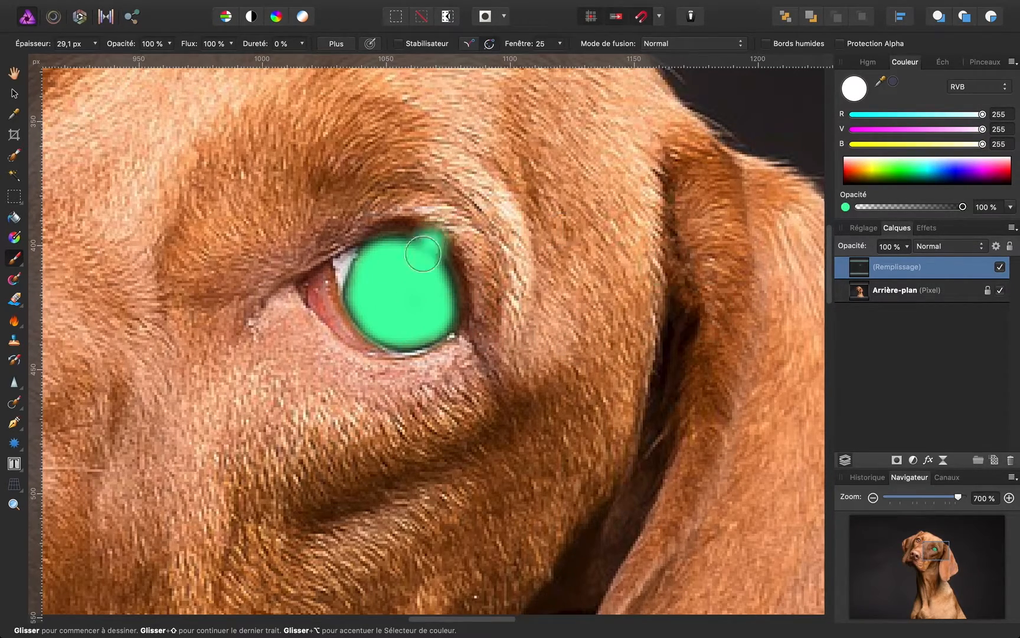
left_click(14, 73)
left_click_drag(466, 248, 422, 201)
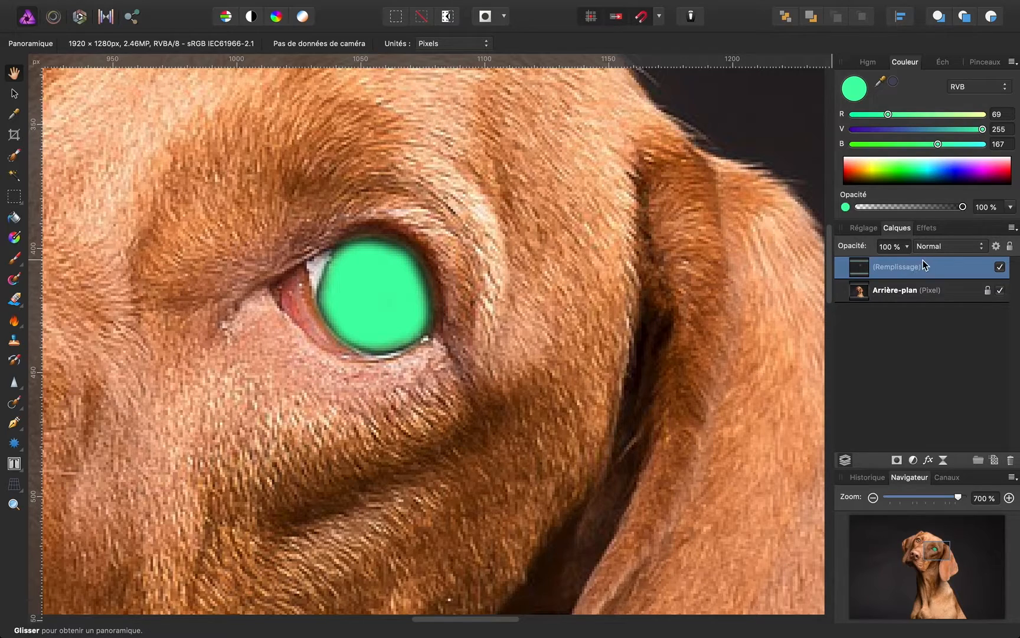
- Set the fill layer's blend mode to Couleur and compare the whole photo with the layer hidden and shown
left_click(942, 248)
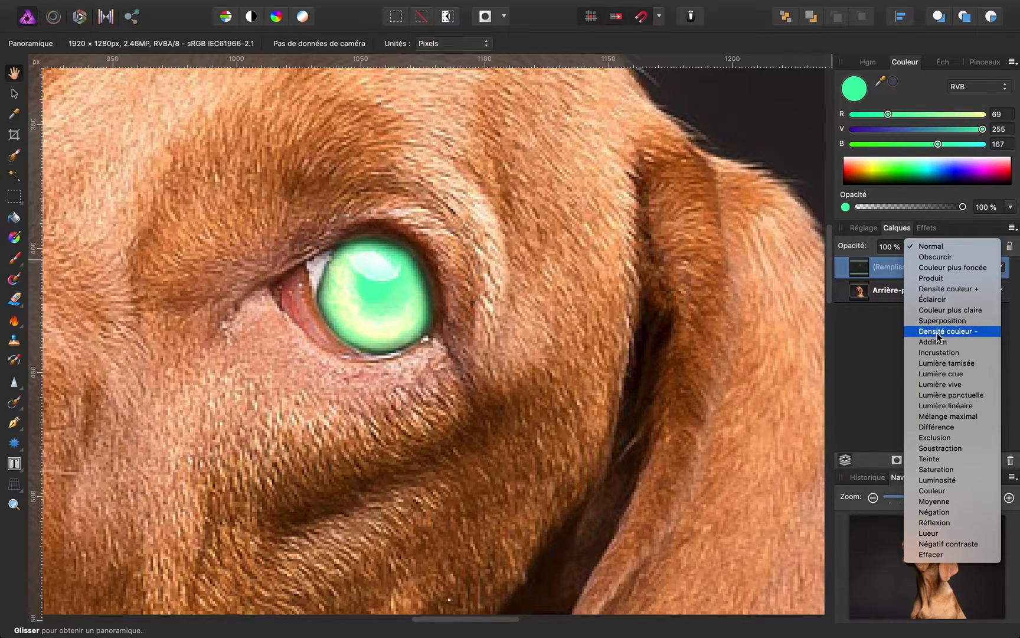
left_click(932, 491)
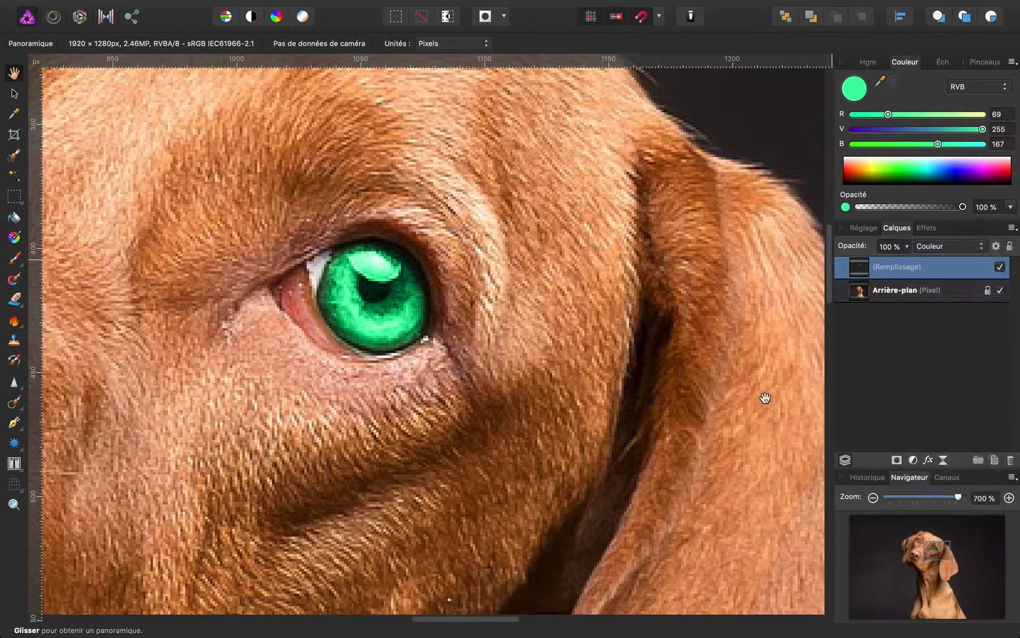
key("super+0")
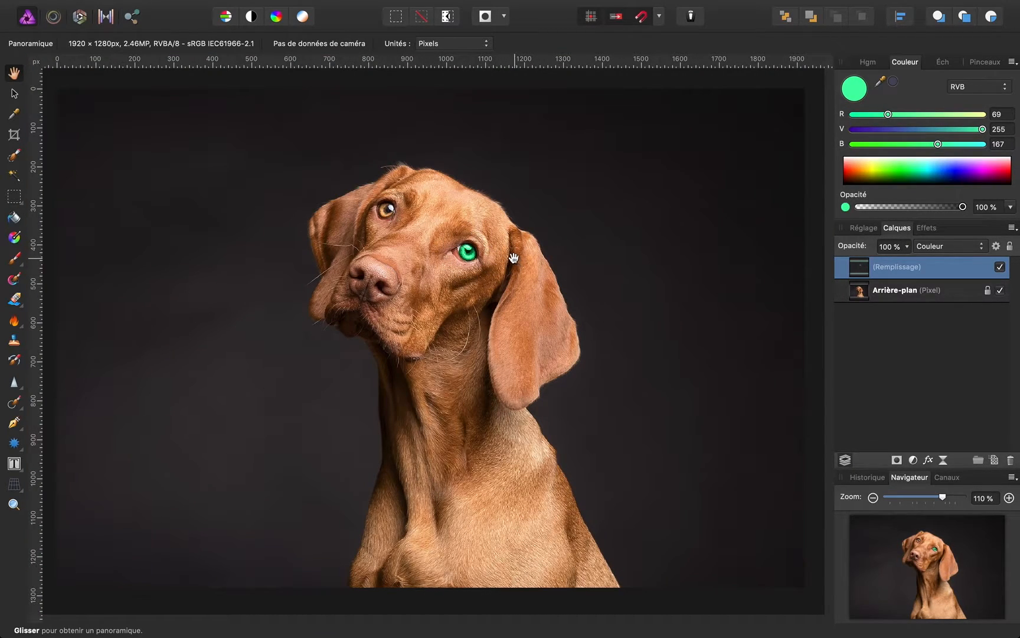
left_click(999, 267)
left_click(999, 267)
- Change the fill layer's colour to a lighter green, RGB 111, 255, 171, and rename the layer Technique 1
mouse_move(908, 248)
left_mouse_down()
mouse_move(900, 269)
mouse_move(856, 271)
mouse_move(907, 264)
left_mouse_up()
mouse_move(919, 164)
left_mouse_down()
mouse_move(884, 168)
mouse_move(944, 175)
mouse_move(913, 170)
left_mouse_up()
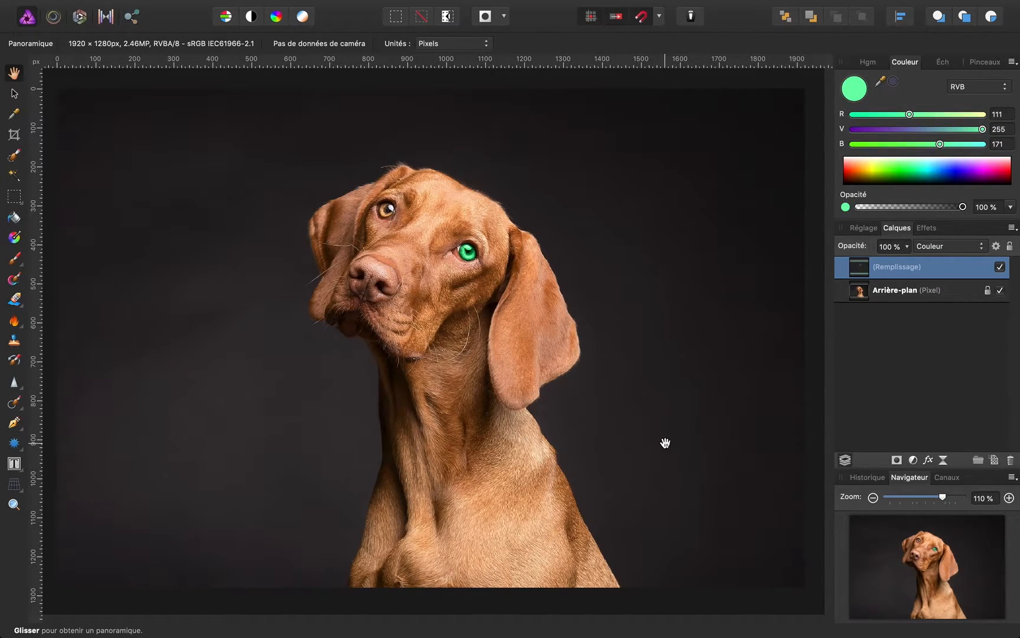
double_click(879, 269)
type("Techn")
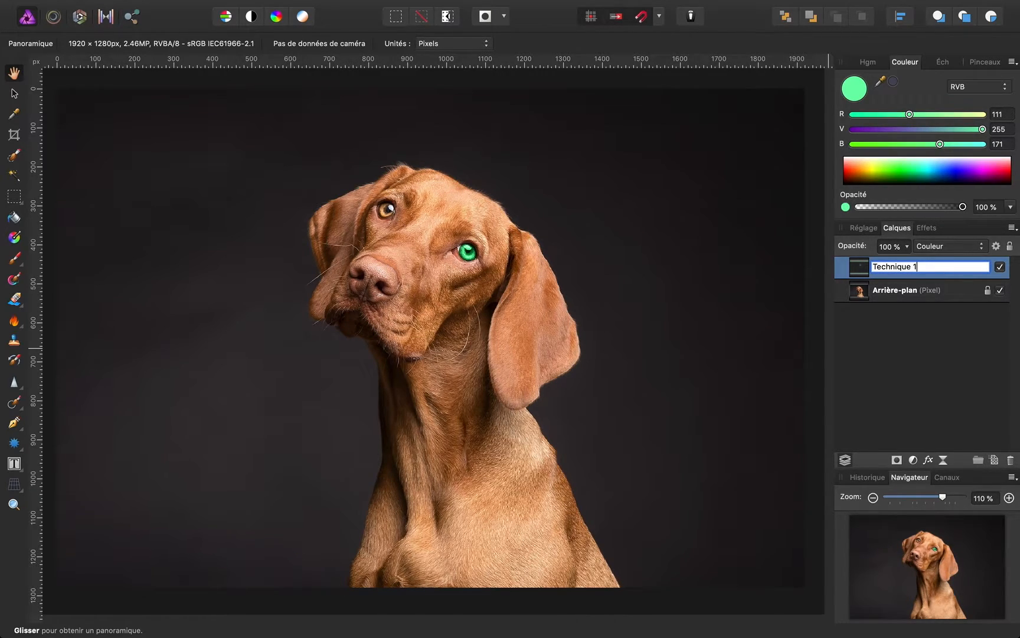
type("ique 1")
key("Return")
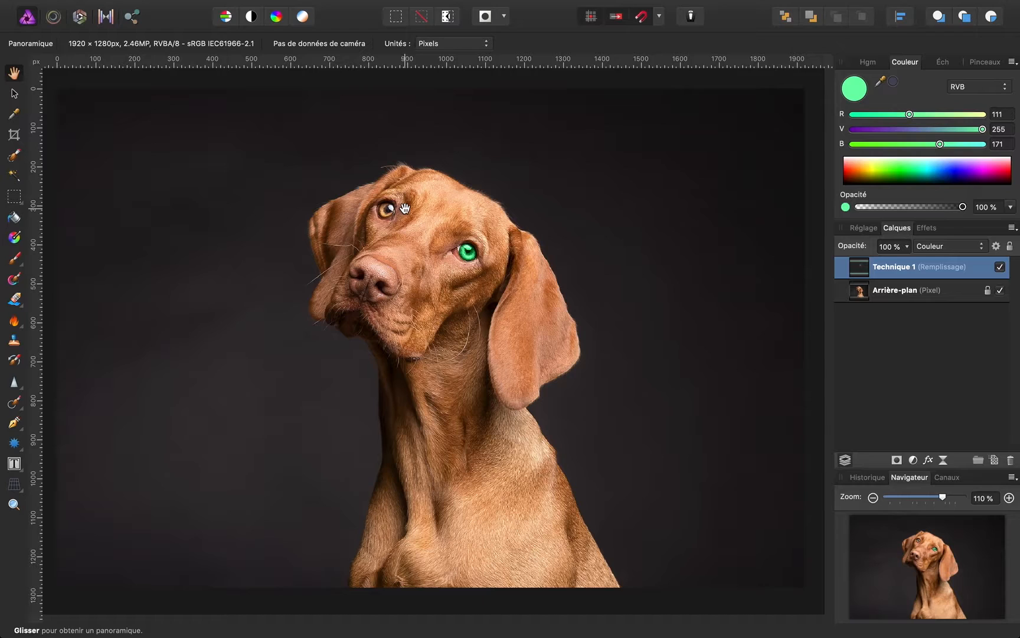
- Hide the Technique 1 layer and turn on the quick mask with the Arrière-plan layer selected
left_click(859, 292)
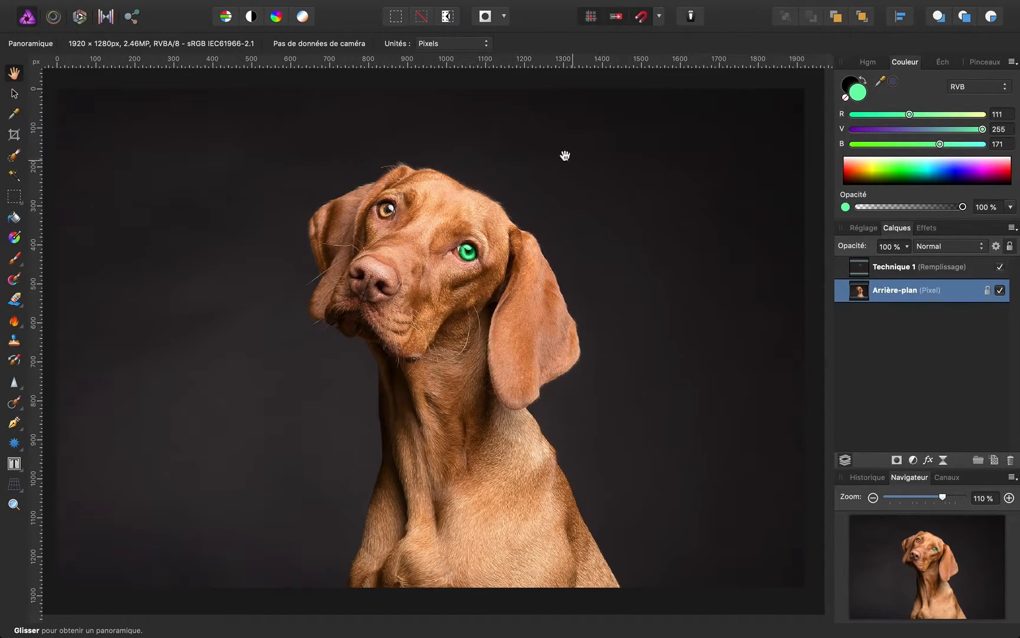
left_click(486, 18)
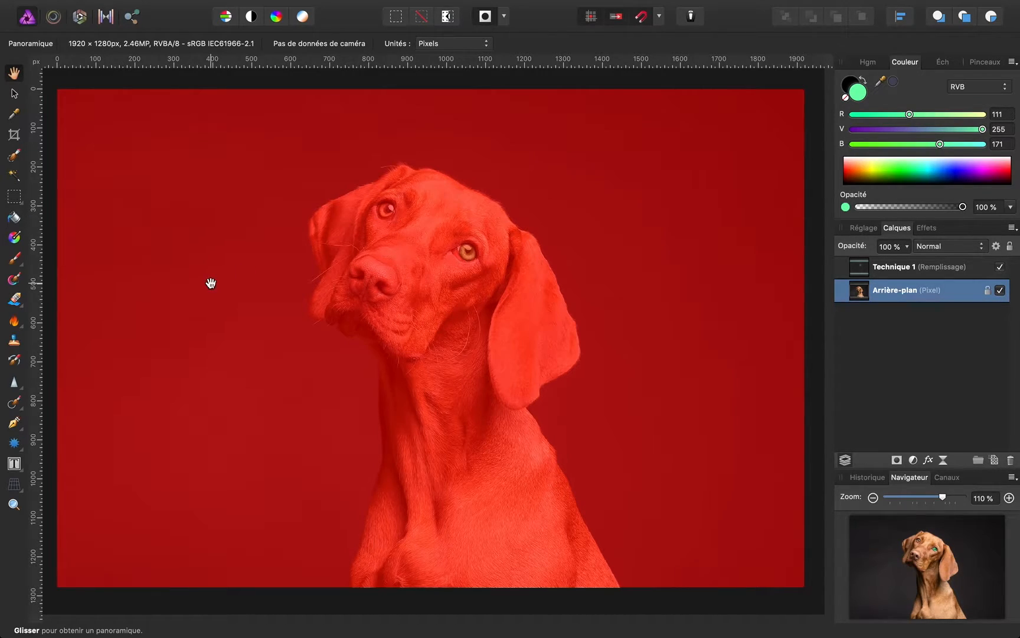
left_click(15, 260)
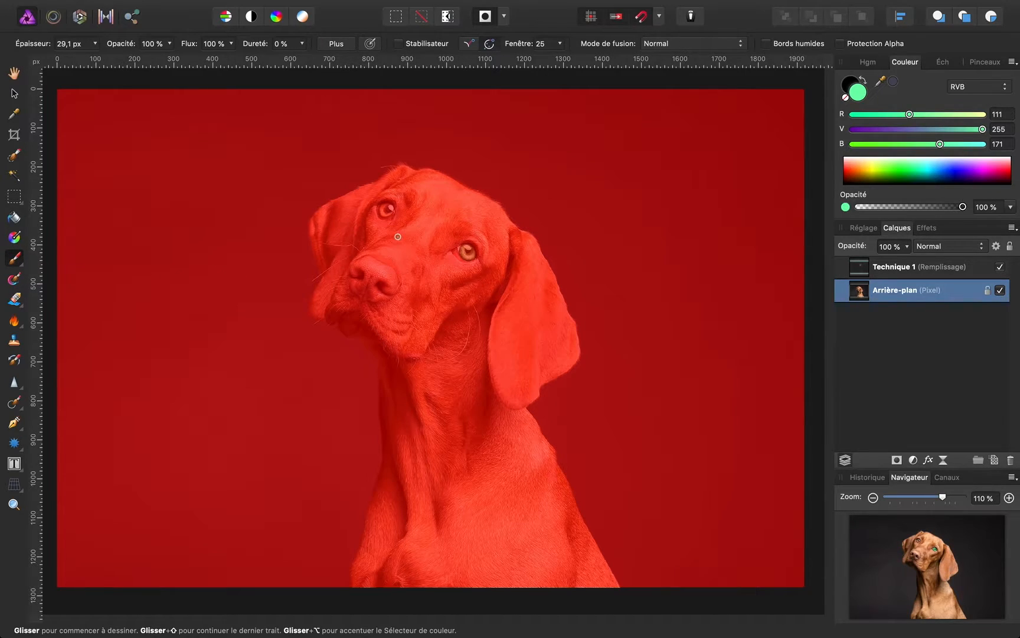
left_click(999, 266)
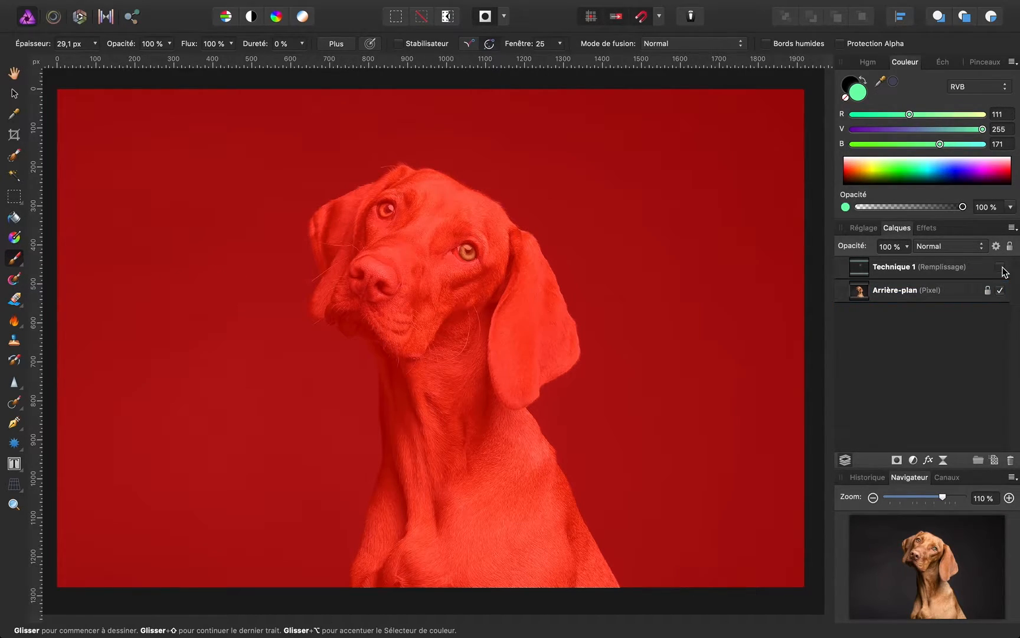
left_click(861, 292)
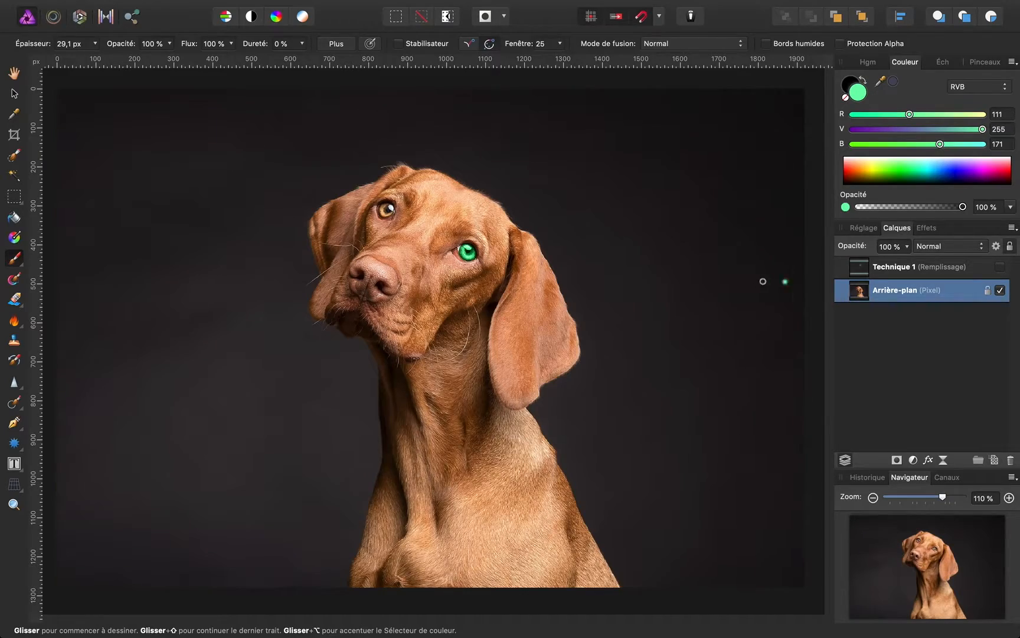
left_click(485, 16)
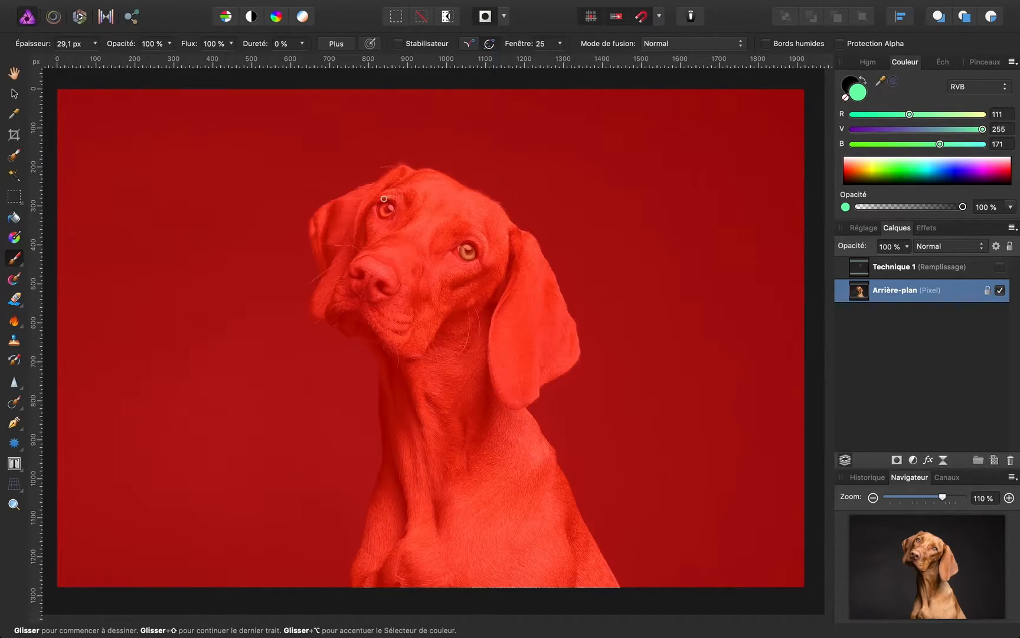
- Paint with white in the quick mask over the iris and pupil of the dog's eye on the photo's left side
scroll(386, 211, "up", 10)
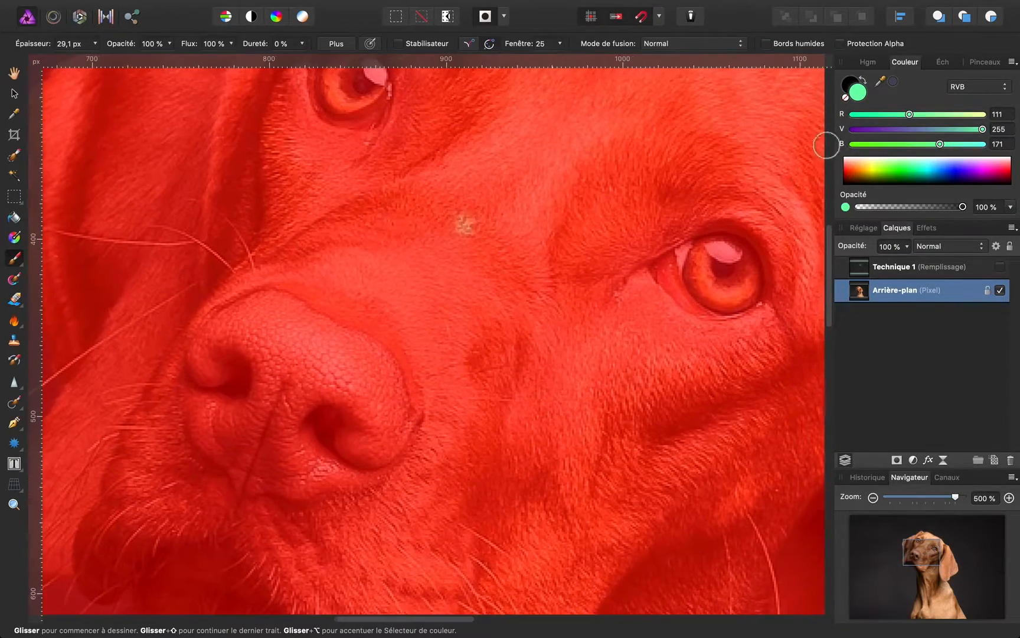
left_click(918, 157)
left_click_drag(917, 156, 916, 152)
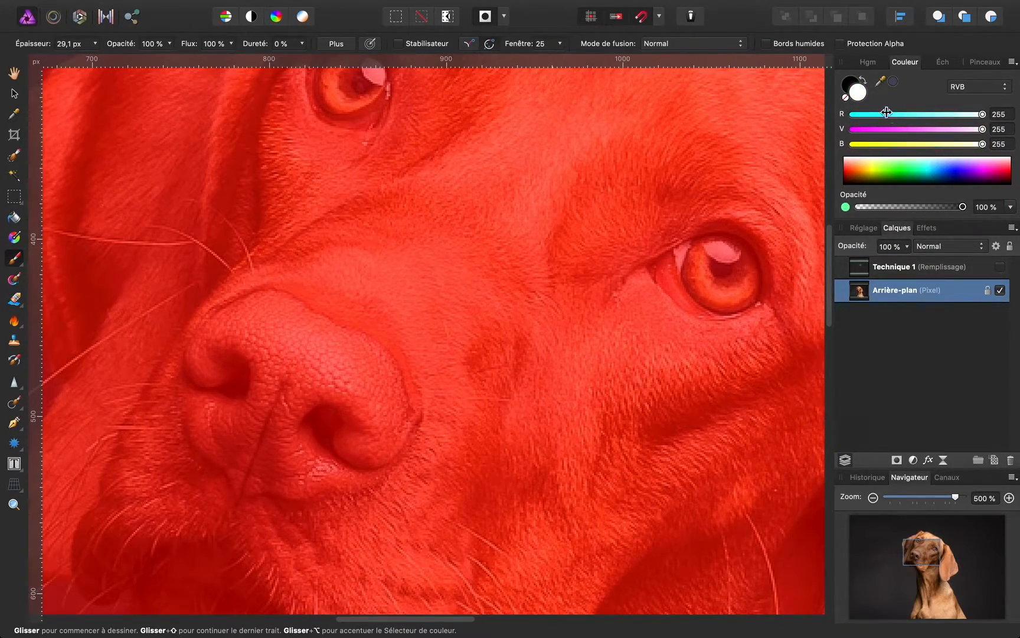
scroll(421, 151, "up", 5)
left_click_drag(437, 168, 439, 186)
scroll(438, 186, "up", 1)
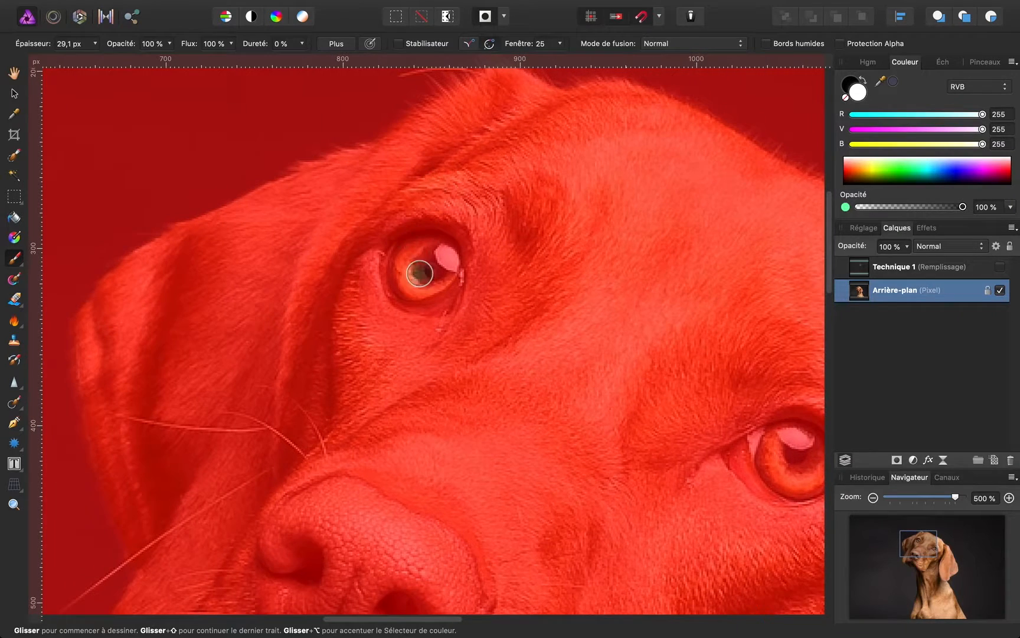
scroll(423, 257, "up", 1)
mouse_move(426, 264)
left_mouse_down()
mouse_move(419, 283)
mouse_move(432, 283)
mouse_move(445, 264)
left_mouse_up()
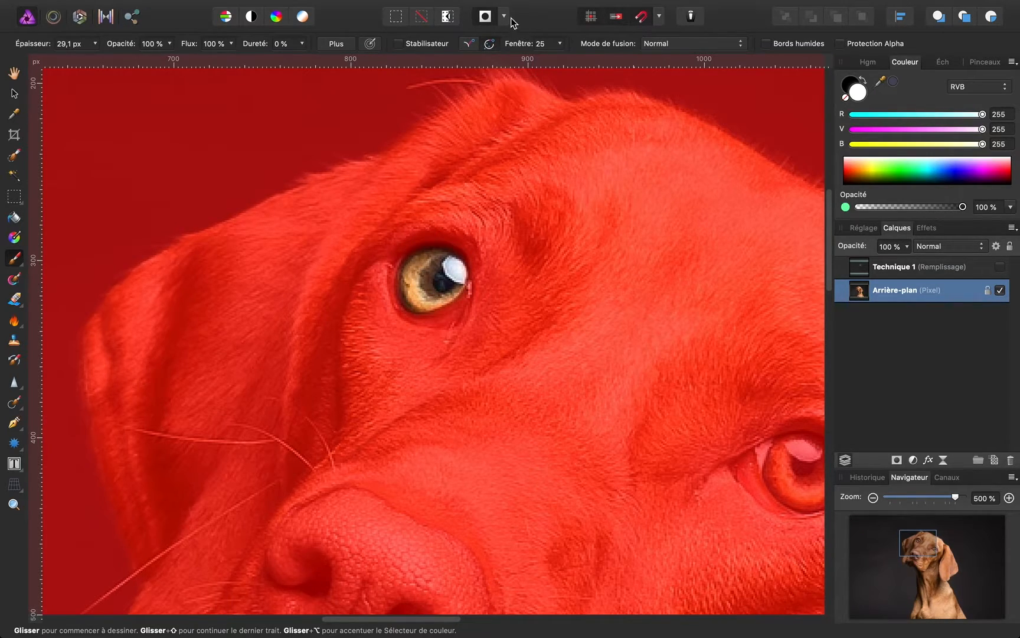
- Turn off the quick mask to get the eye selection and add a Recolorer adjustment above the Arrière-plan layer
left_click(487, 18)
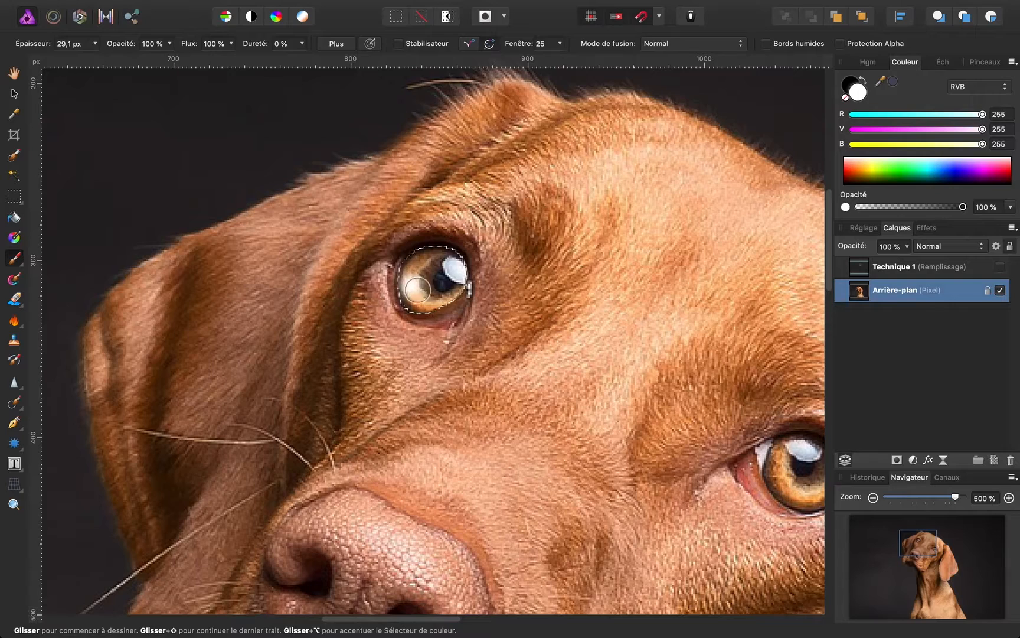
left_click(915, 459)
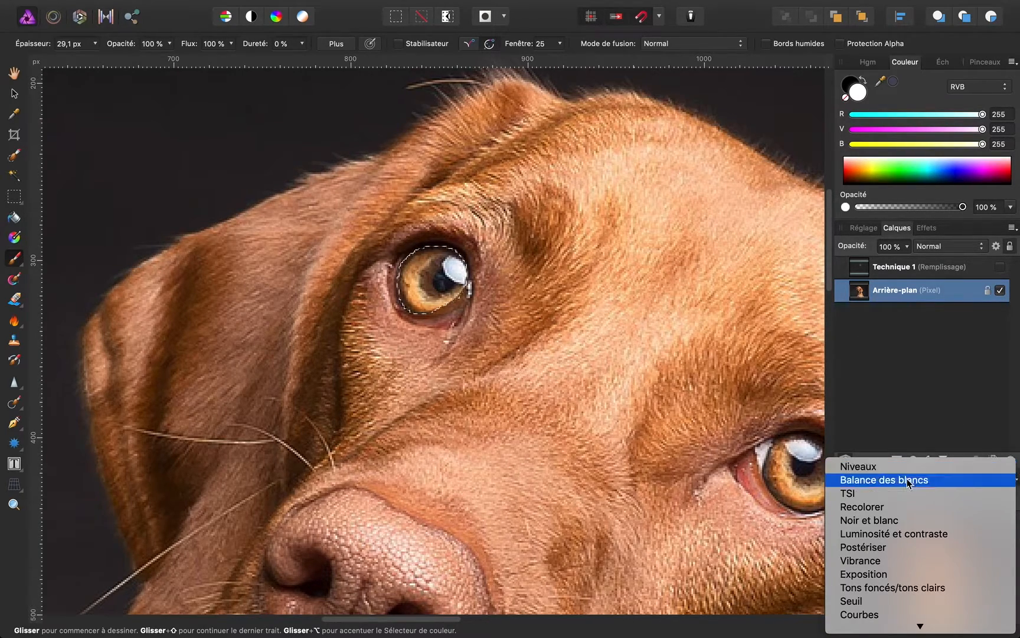
left_click(865, 507)
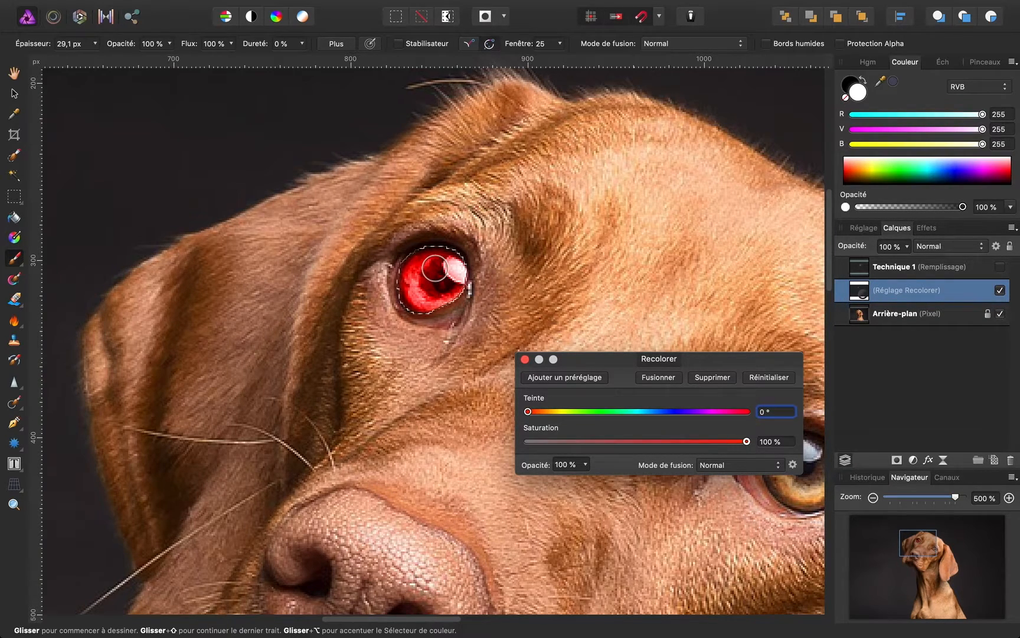
- Set the Recolorer adjustment to hue 224,6°, saturation 40 % and blend mode Couleur, and close its settings
left_click_drag(527, 413, 665, 422)
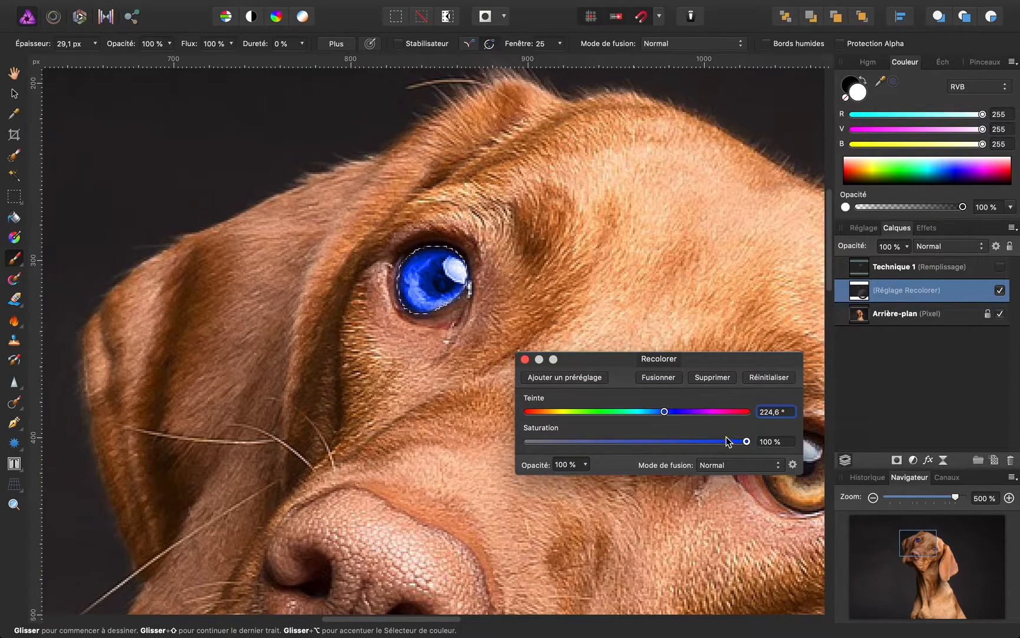
left_click_drag(746, 445, 615, 449)
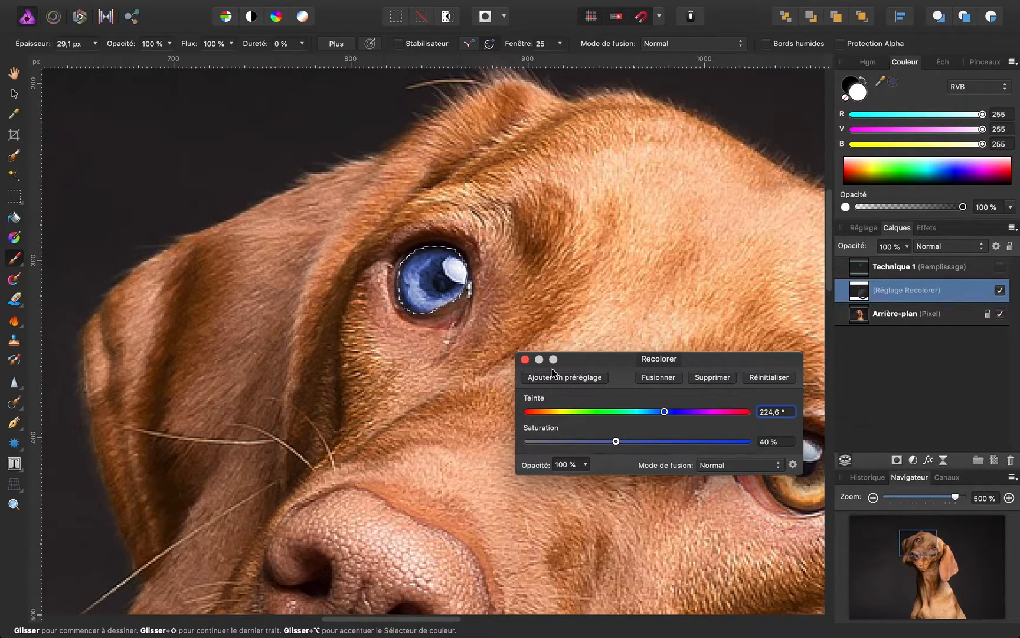
left_click(732, 464)
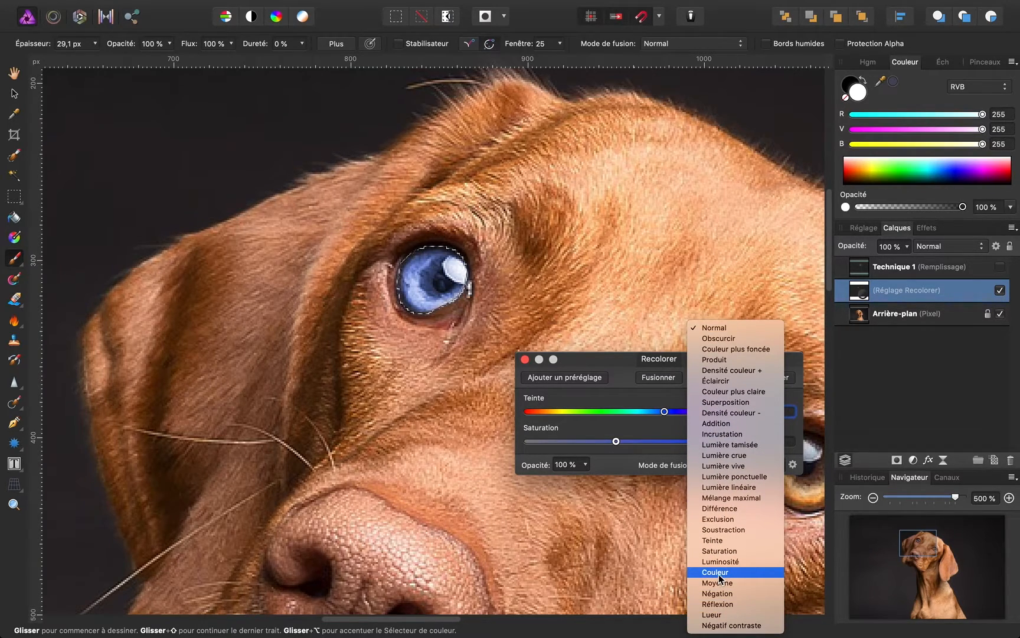
left_click(718, 572)
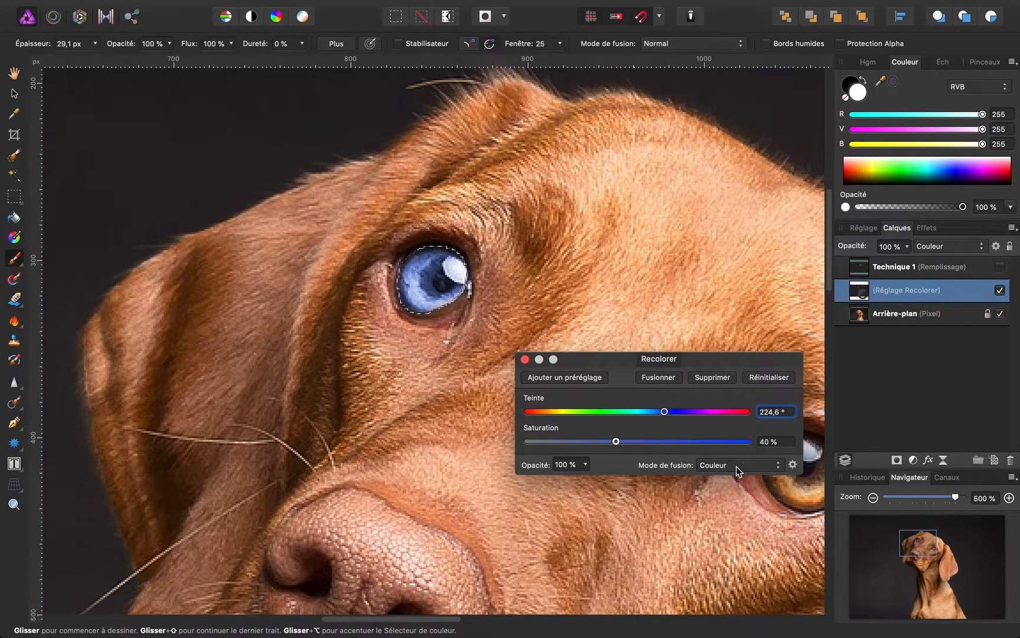
left_click(524, 359)
- Remove the pixel selection around the recoloured eye
left_click(379, 7)
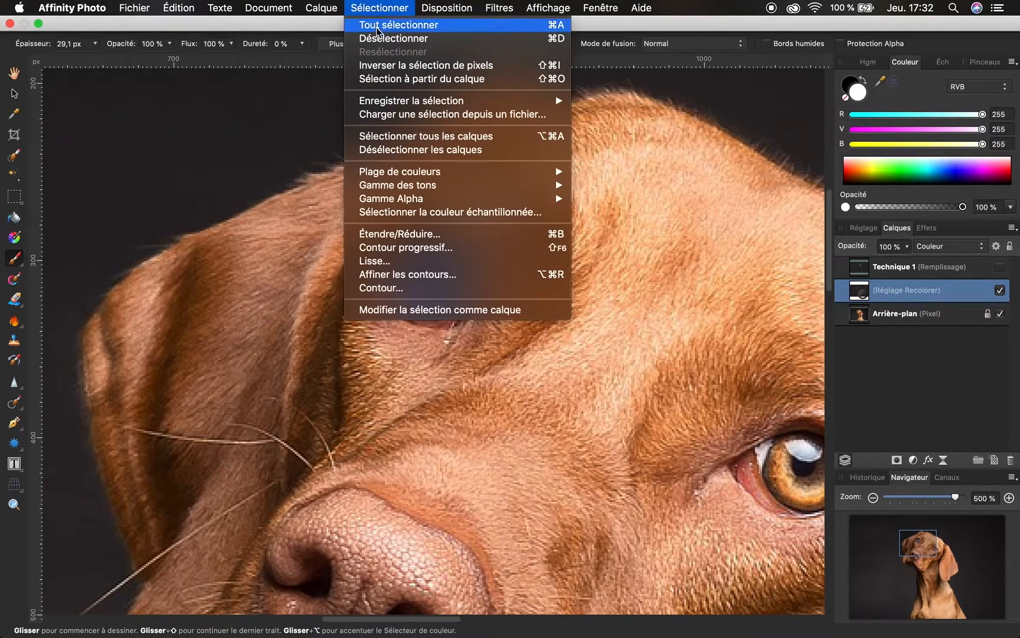
left_click(379, 38)
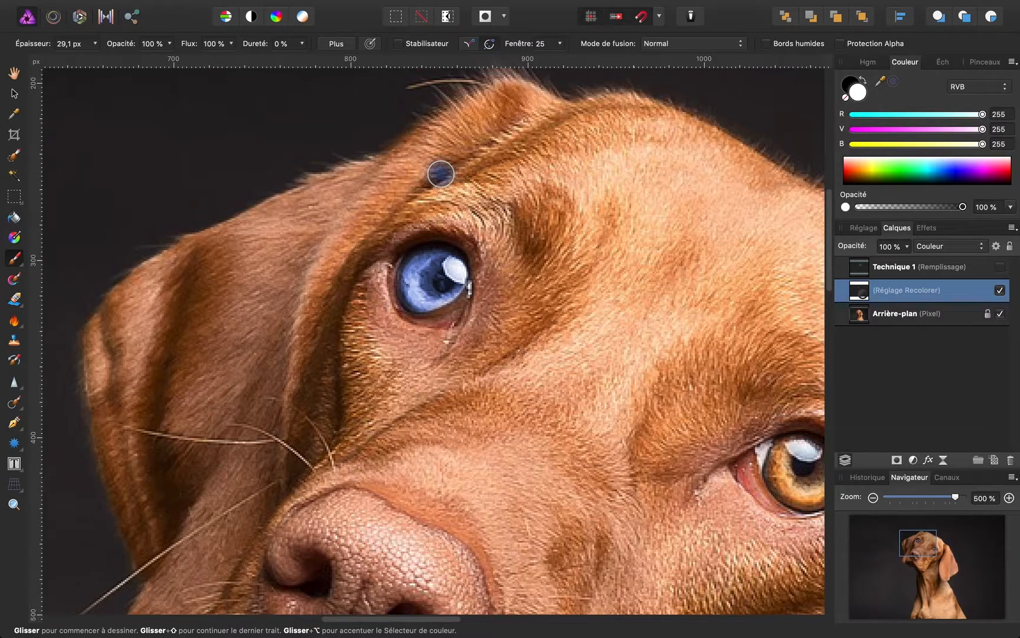
left_click(456, 222)
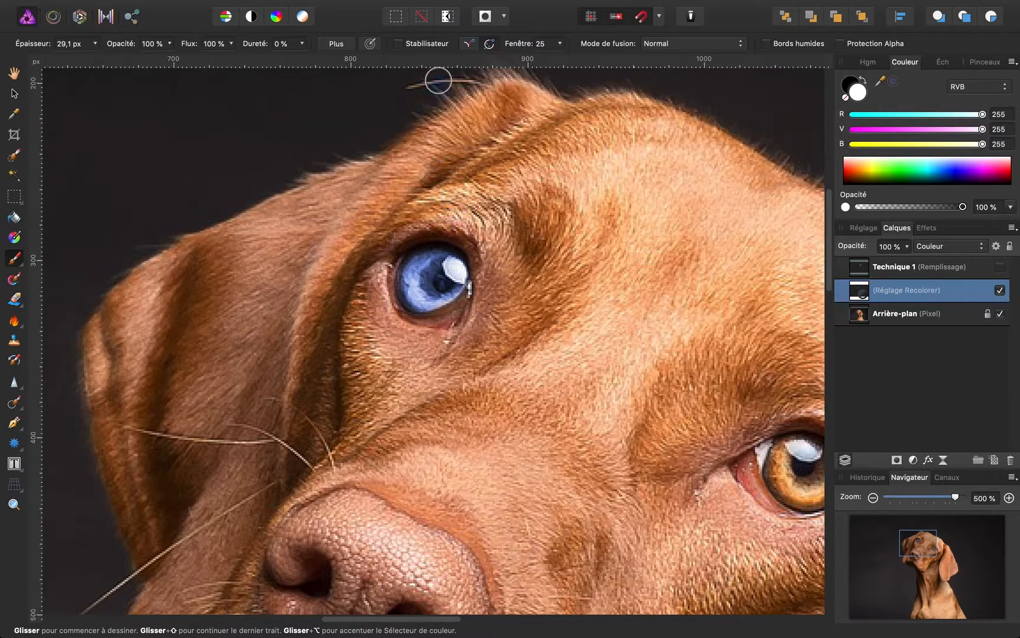
- Show the whole photo and make the Technique 1 layer visible again so both recoloured eyes can be compared
left_click(14, 74)
key("super+0")
left_click_drag(444, 240, 455, 258)
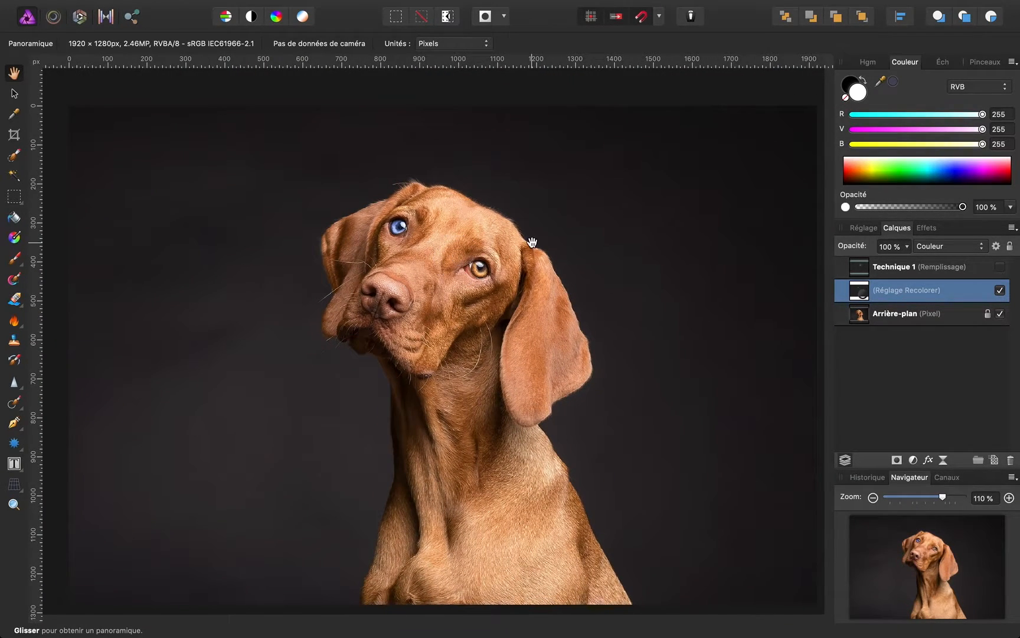
left_click(999, 267)
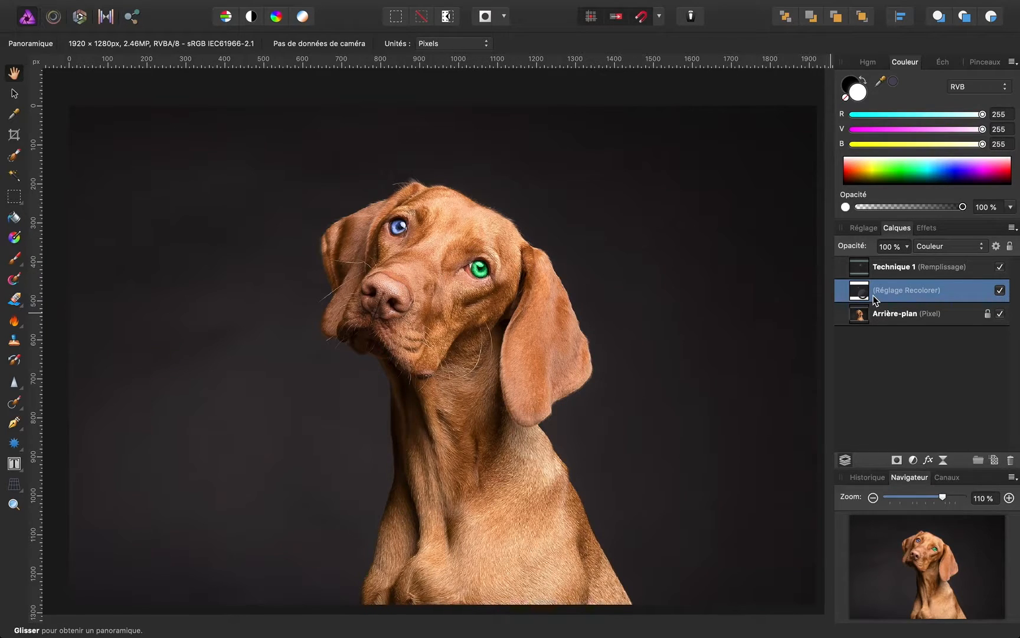